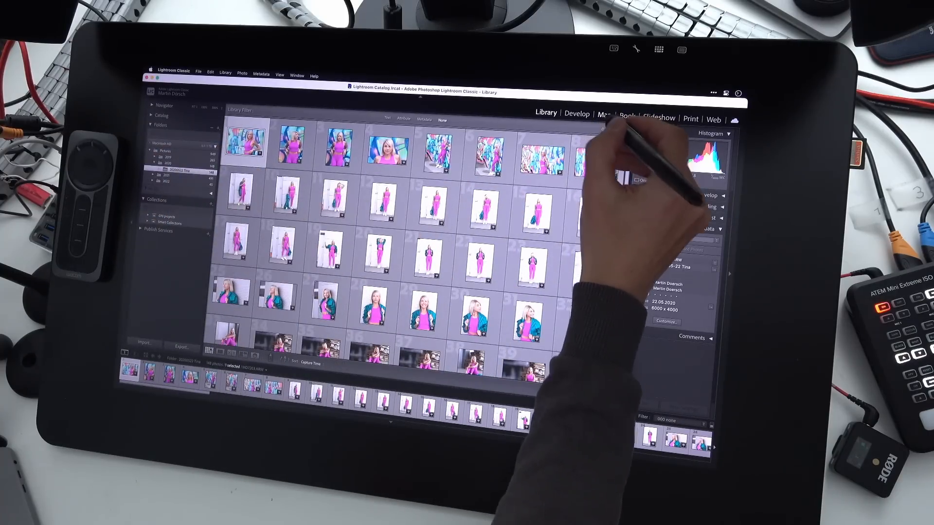
# Open the Map module and zoom in on the geotagged photo clusters at the Handelshafen harbour in Linz.
pyautogui.click(604, 115)
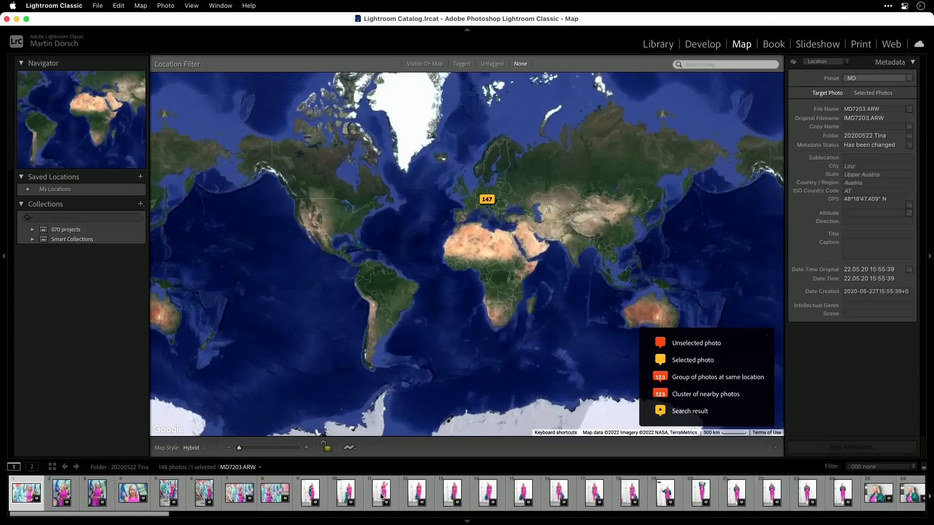
pyautogui.click(382, 496)
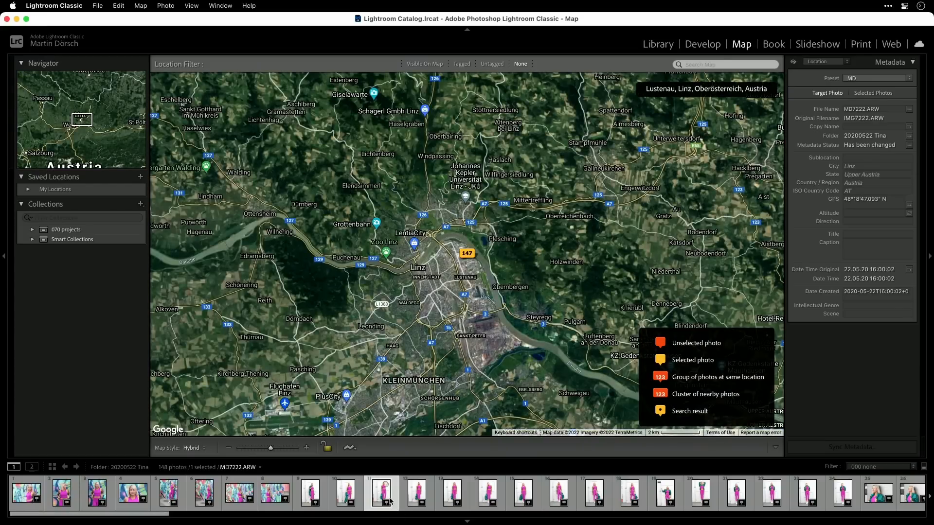
pyautogui.doubleClick(468, 265)
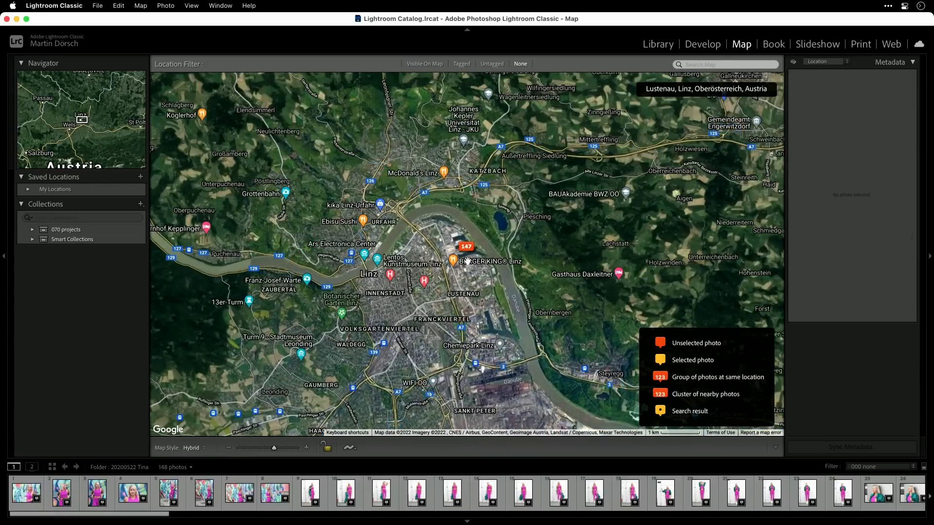
pyautogui.doubleClick(467, 262)
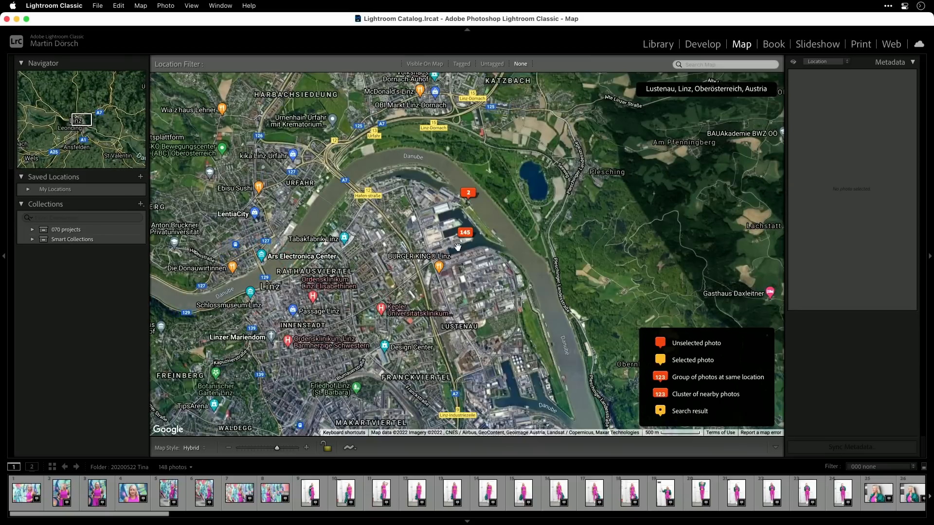
pyautogui.doubleClick(460, 247)
pyautogui.doubleClick(462, 249)
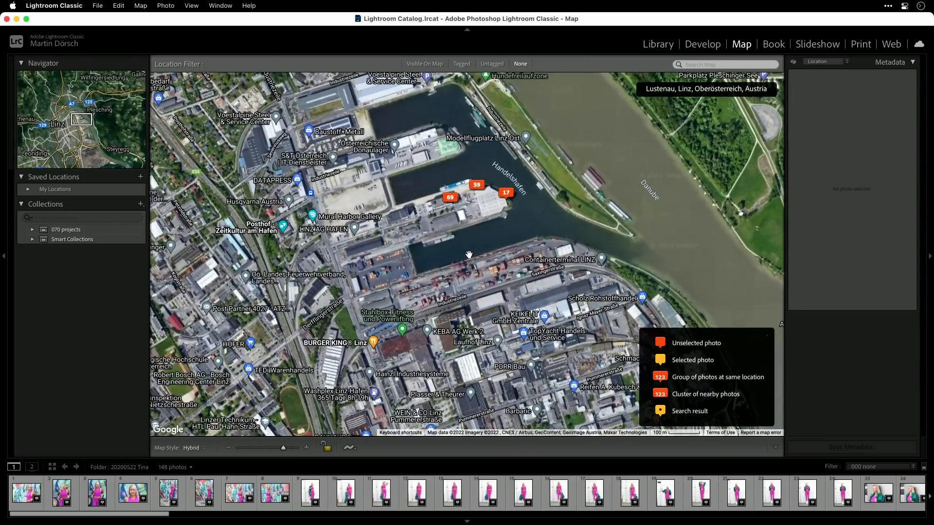
pyautogui.moveTo(487, 239); pyautogui.dragTo(514, 293)
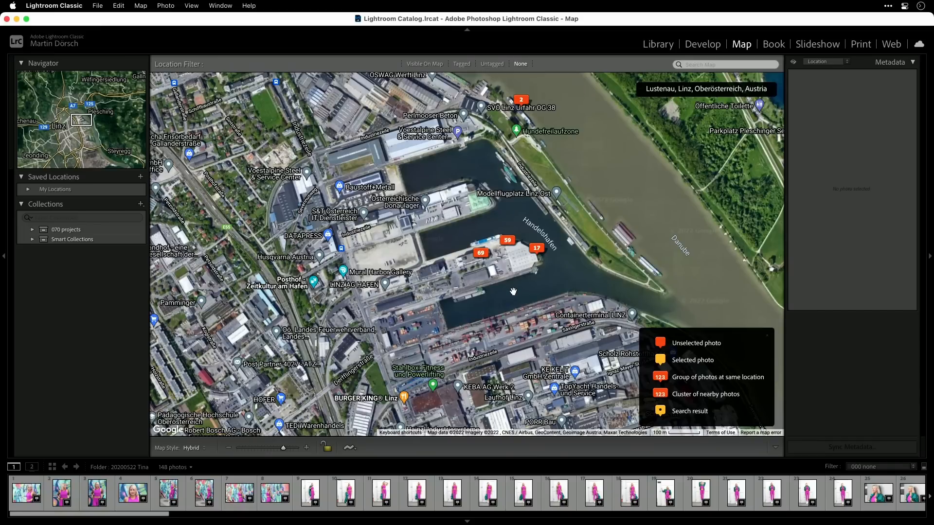
# Select all photos in the filmstrip and delete their GPS coordinates.
pyautogui.click(346, 493)
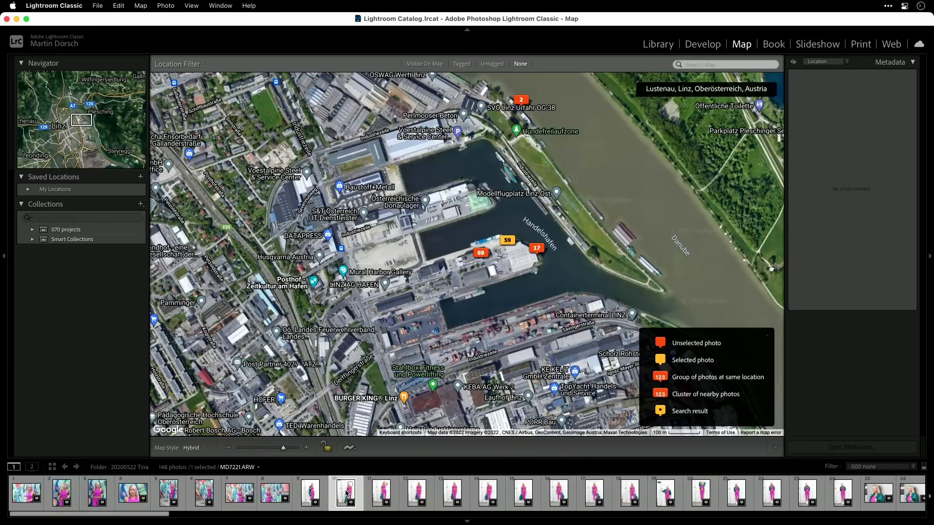
pyautogui.press('super+a')
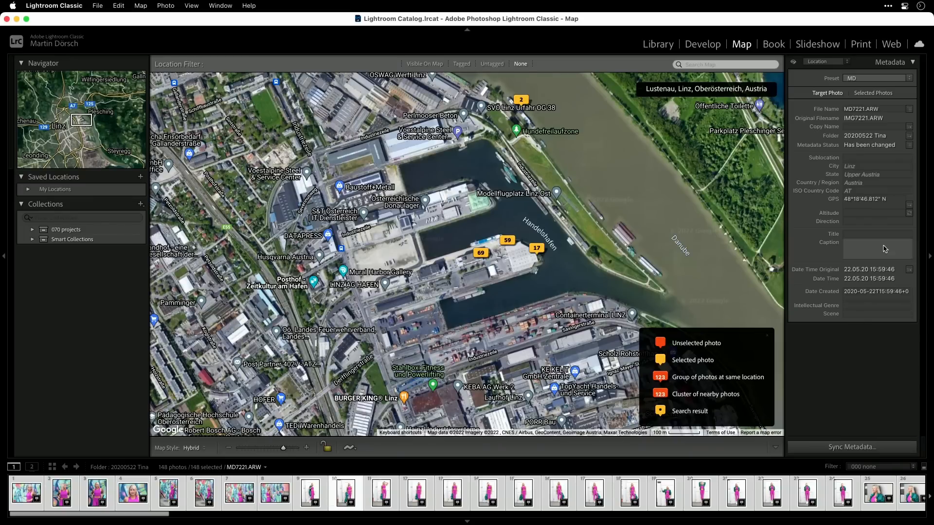
pyautogui.click(894, 200)
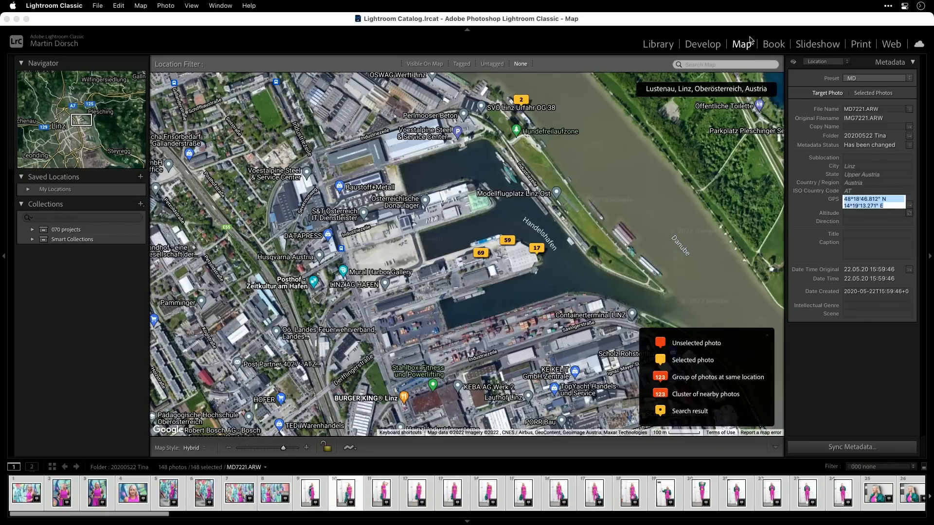
pyautogui.press('BackSpace')
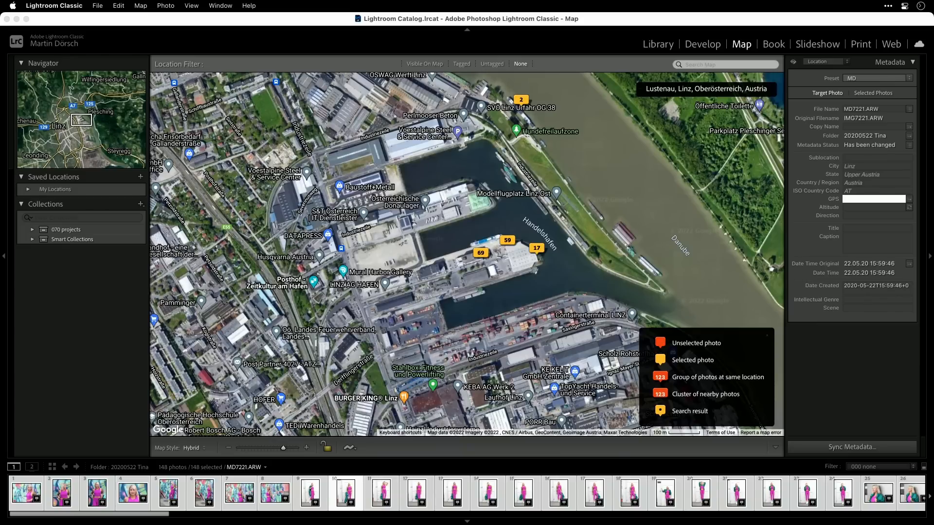
pyautogui.press('Return')
pyautogui.click(548, 181)
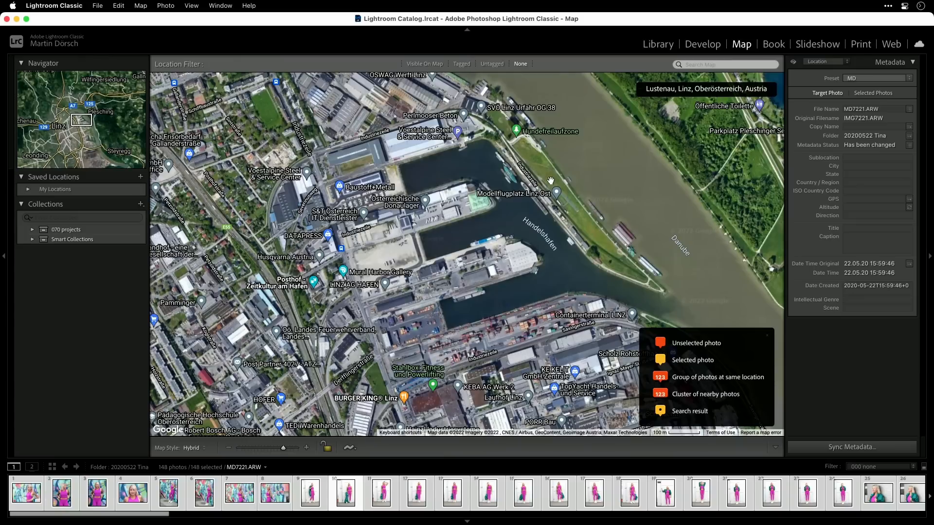
# Geotag the first eight photos at the north edge of the harbour pier and compare their location metadata with the untagged ninth photo.
pyautogui.click(325, 497)
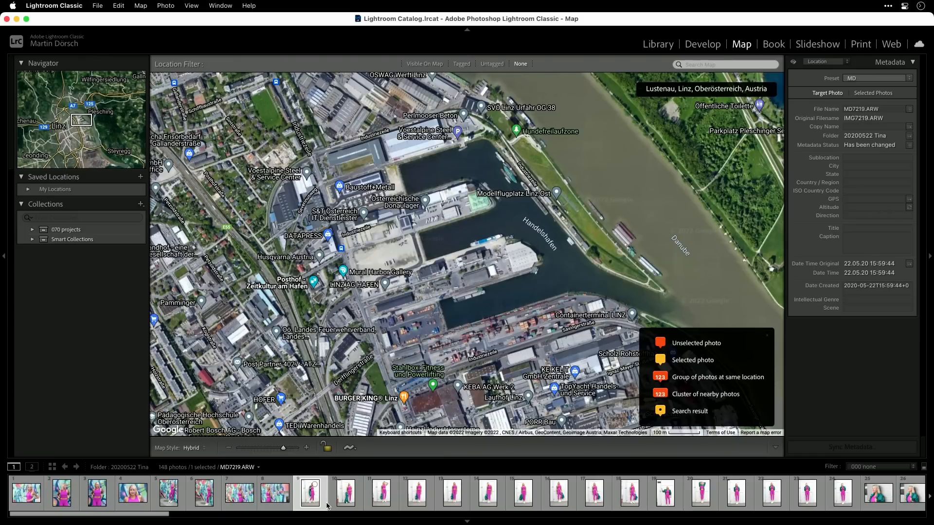
pyautogui.click(275, 493)
pyautogui.keyDown('shift'); pyautogui.click(27, 492); pyautogui.keyUp('shift')
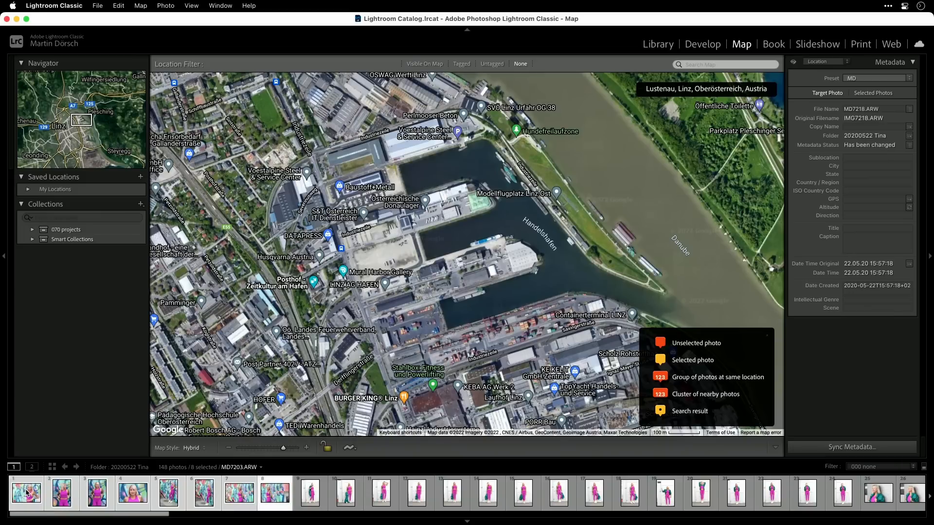
pyautogui.moveTo(273, 494)
pyautogui.mouseDown()
pyautogui.moveTo(458, 246)
pyautogui.moveTo(486, 225)
pyautogui.moveTo(469, 237)
pyautogui.moveTo(503, 266)
pyautogui.moveTo(463, 201)
pyautogui.moveTo(455, 204)
pyautogui.moveTo(475, 177)
pyautogui.moveTo(507, 245)
pyautogui.mouseUp()
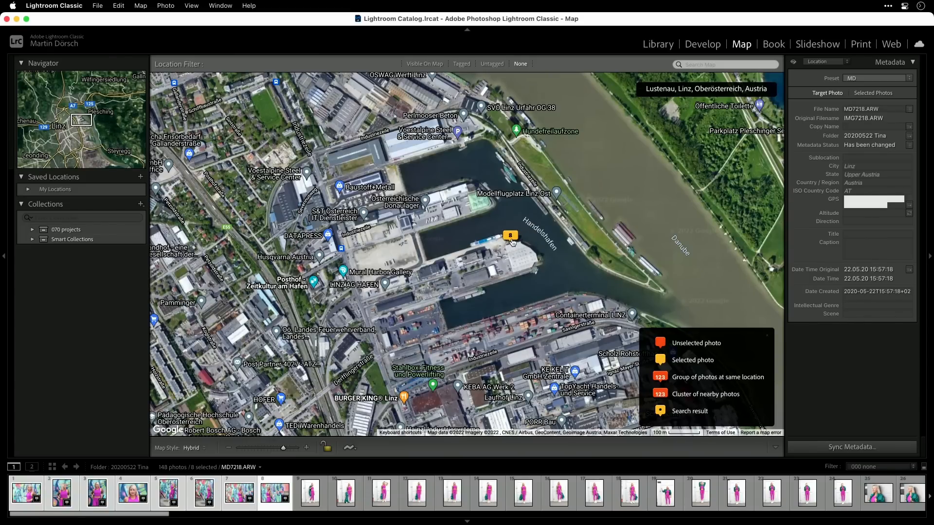
pyautogui.click(314, 492)
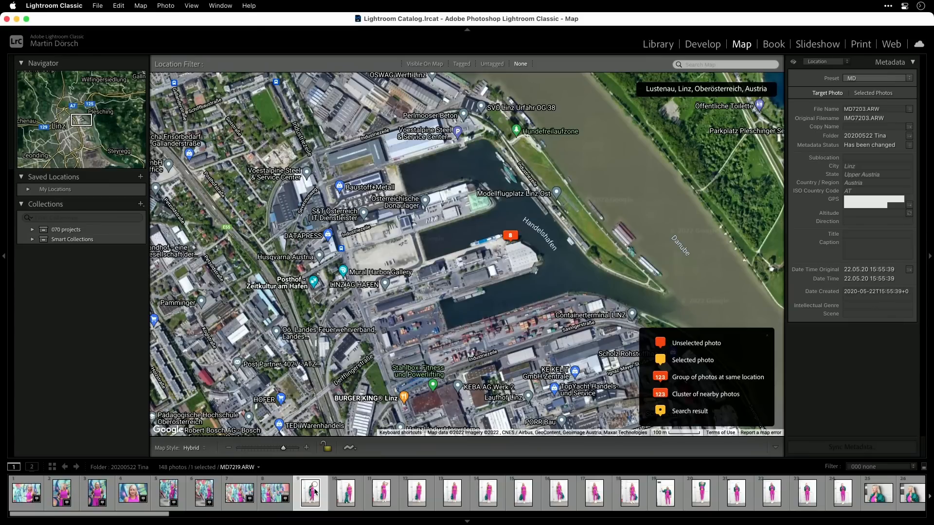
pyautogui.click(272, 493)
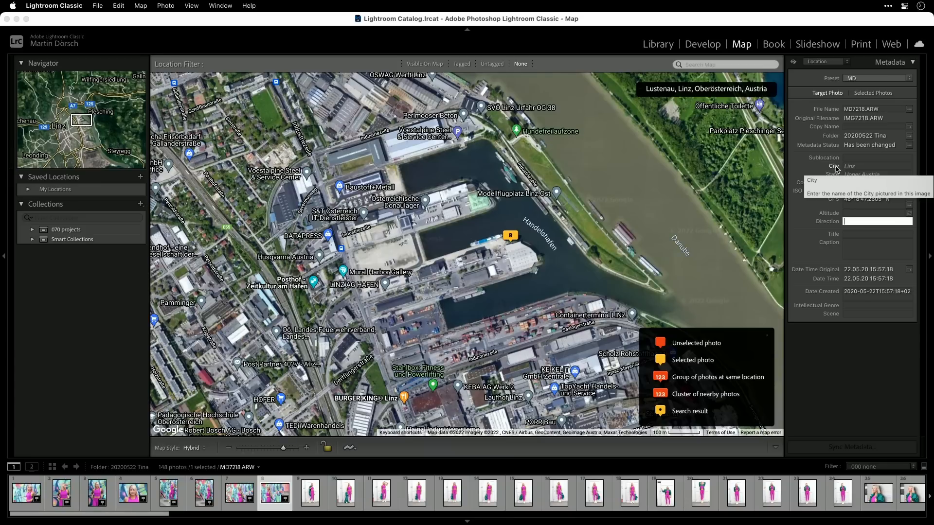
# Select photos 9 to 15 and geotag them in the middle of the harbour pier, southwest of the first group.
pyautogui.click(311, 492)
pyautogui.keyDown('shift'); pyautogui.click(523, 495); pyautogui.keyUp('shift')
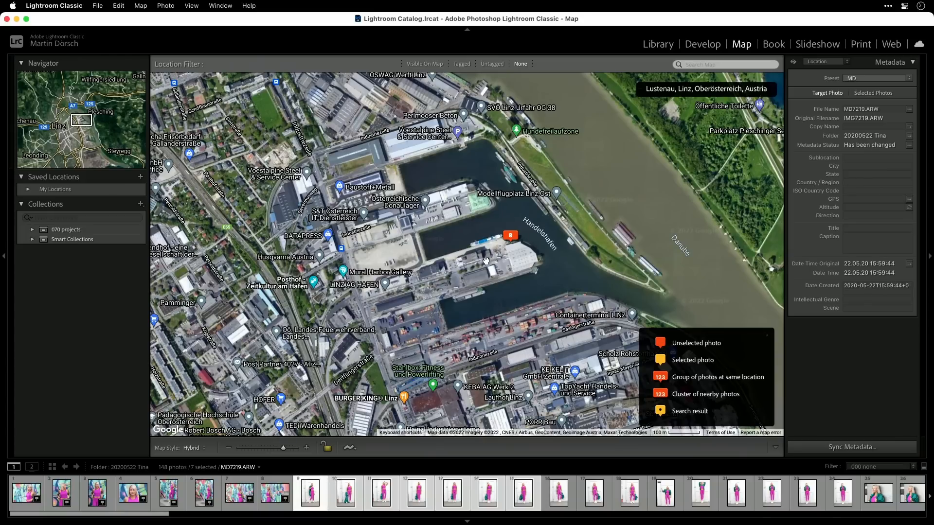
pyautogui.moveTo(418, 495); pyautogui.dragTo(488, 262)
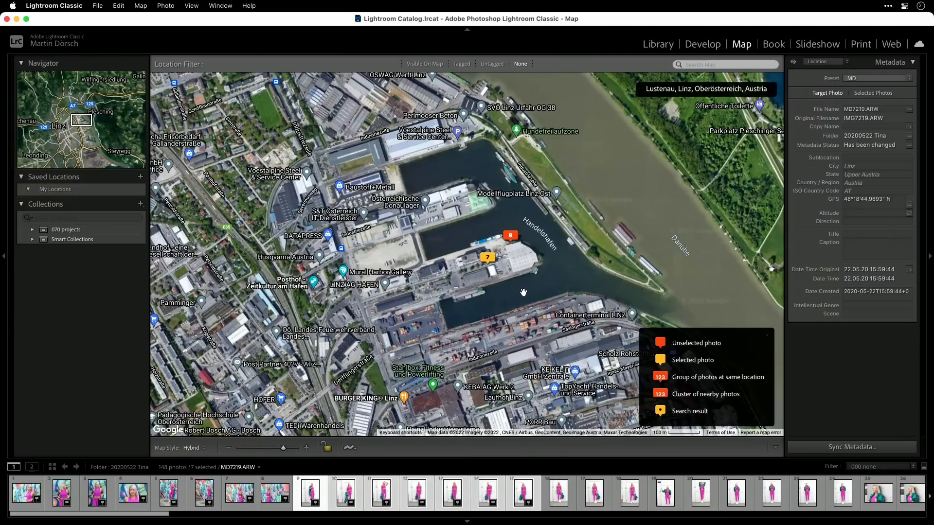
# Save the harbour area as a location named Linz Hafen in My Locations, with a smaller radius than the default.
pyautogui.click(140, 177)
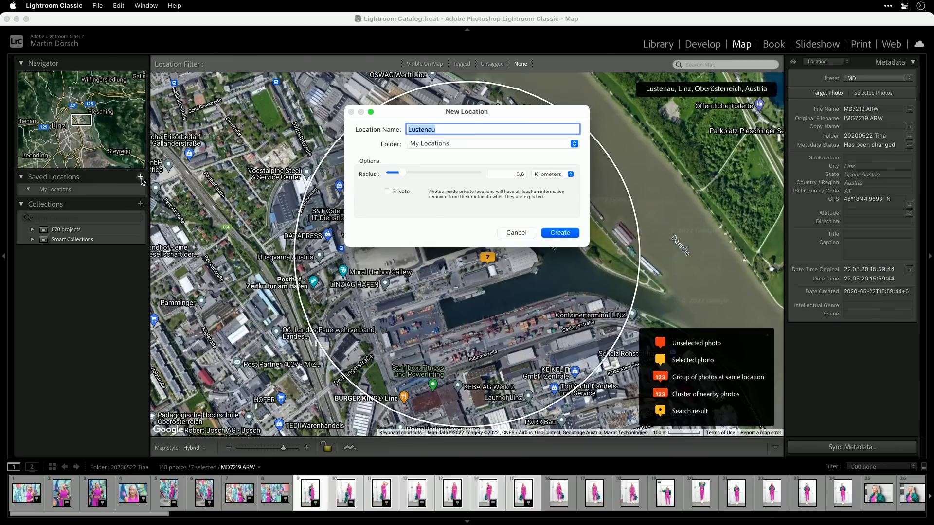
pyautogui.write('Li')
pyautogui.moveTo(403, 173); pyautogui.dragTo(402, 173)
pyautogui.click(557, 234)
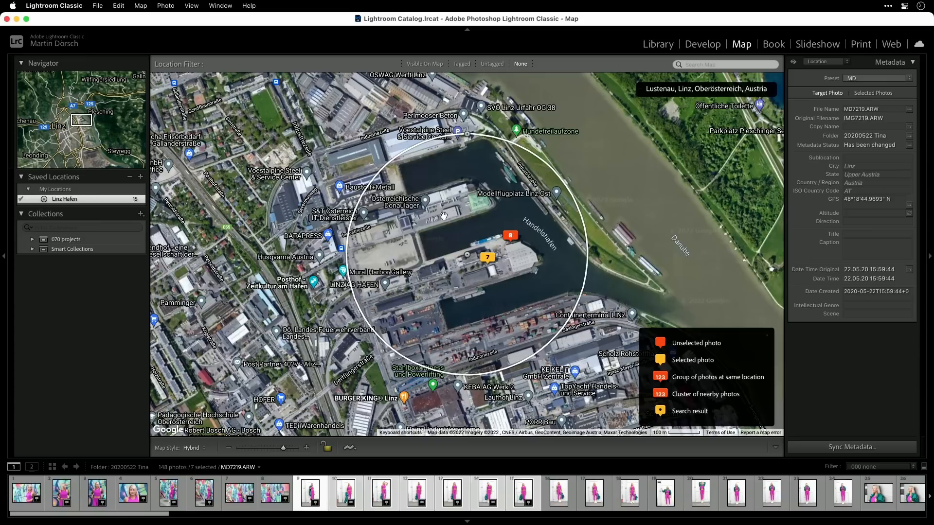
# Select photos 16 to 22 and assign them to the saved location Linz Hafen.
pyautogui.click(559, 491)
pyautogui.keyDown('shift'); pyautogui.click(773, 494); pyautogui.keyUp('shift')
pyautogui.moveTo(560, 492)
pyautogui.mouseDown()
pyautogui.moveTo(226, 312)
pyautogui.moveTo(89, 207)
pyautogui.moveTo(68, 201)
pyautogui.moveTo(75, 200)
pyautogui.mouseUp()
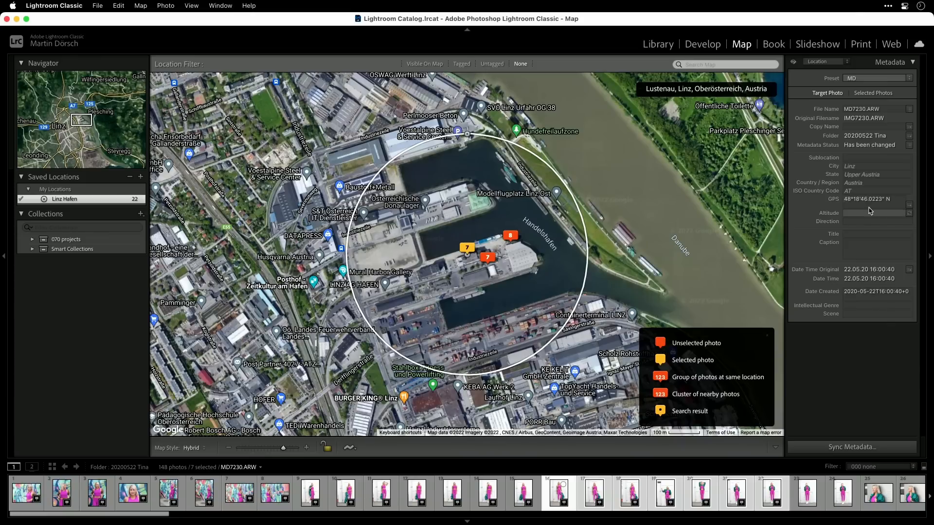
# Save a location named office with a 0.1 km radius in Linz's Innenstadt and move its centre beside the Create Sports Hockey Store.
pyautogui.scroll(-3, 569, 339)
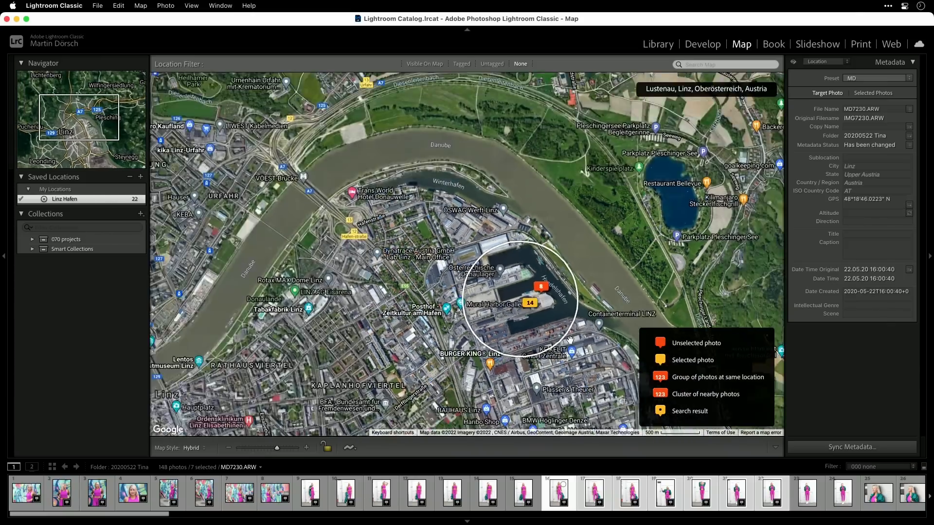
pyautogui.scroll(2, 559, 342)
pyautogui.moveTo(368, 366); pyautogui.dragTo(469, 287)
pyautogui.scroll(2, 477, 288)
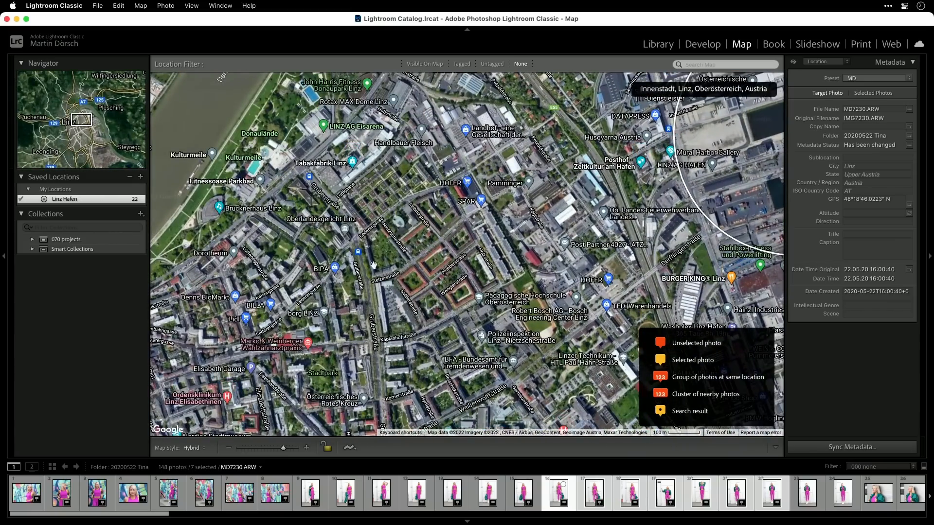
pyautogui.scroll(2, 369, 265)
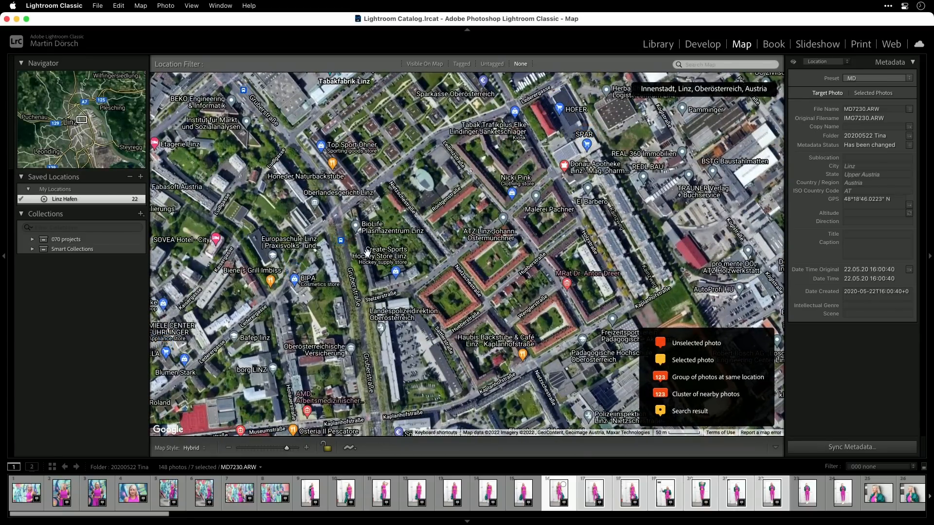
pyautogui.click(140, 177)
pyautogui.write('office')
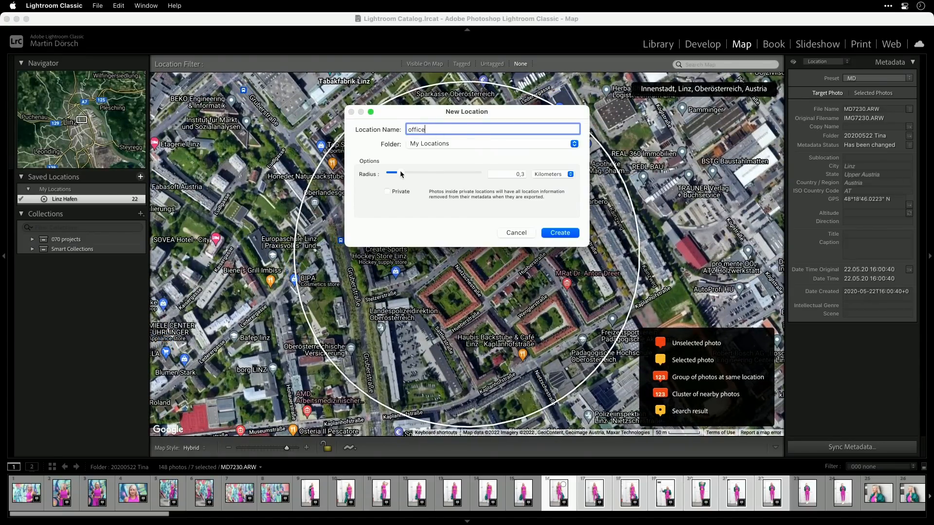
pyautogui.moveTo(401, 173); pyautogui.dragTo(399, 175)
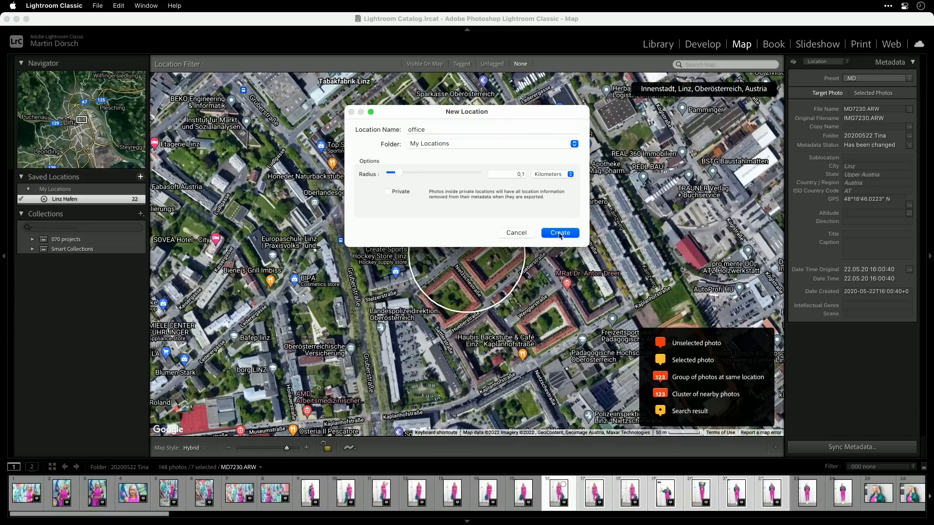
pyautogui.click(559, 234)
pyautogui.moveTo(467, 258); pyautogui.dragTo(364, 247)
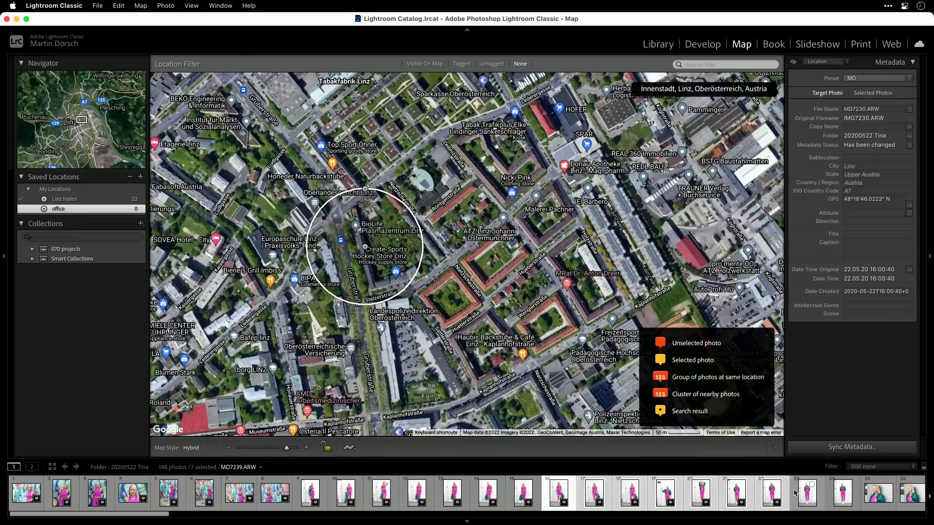
# Select all photos and assign them to the saved location office, followed by reassigning them to Linz Hafen.
pyautogui.click(808, 496)
pyautogui.press('super+a')
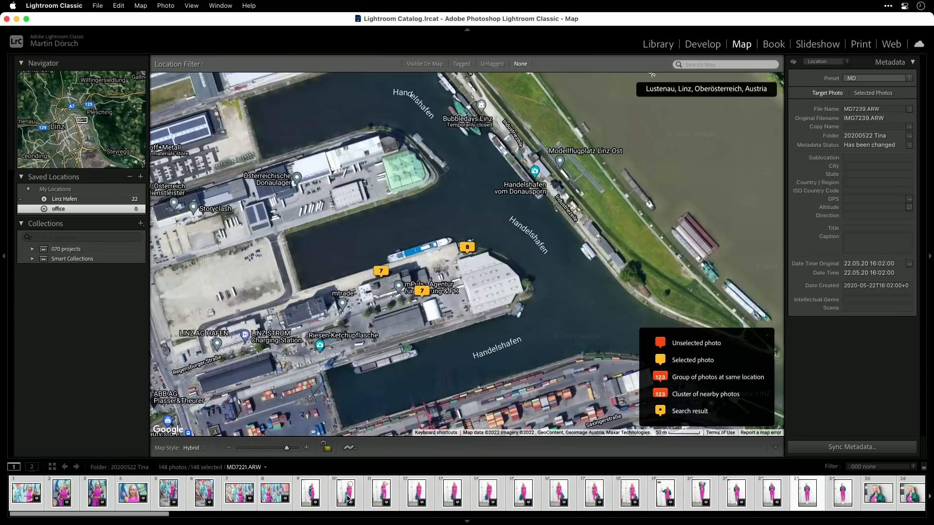
pyautogui.moveTo(310, 494); pyautogui.dragTo(66, 209)
pyautogui.moveTo(60, 209); pyautogui.dragTo(61, 210)
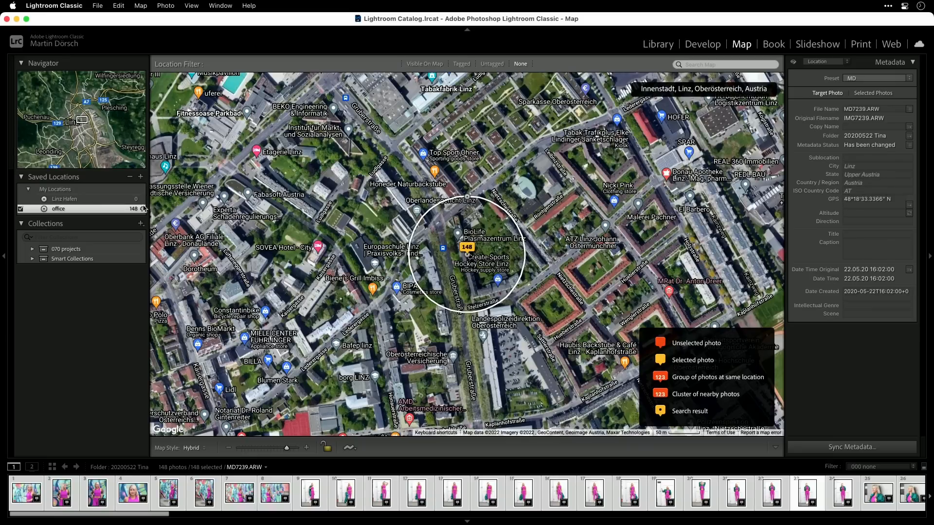
pyautogui.click(63, 199)
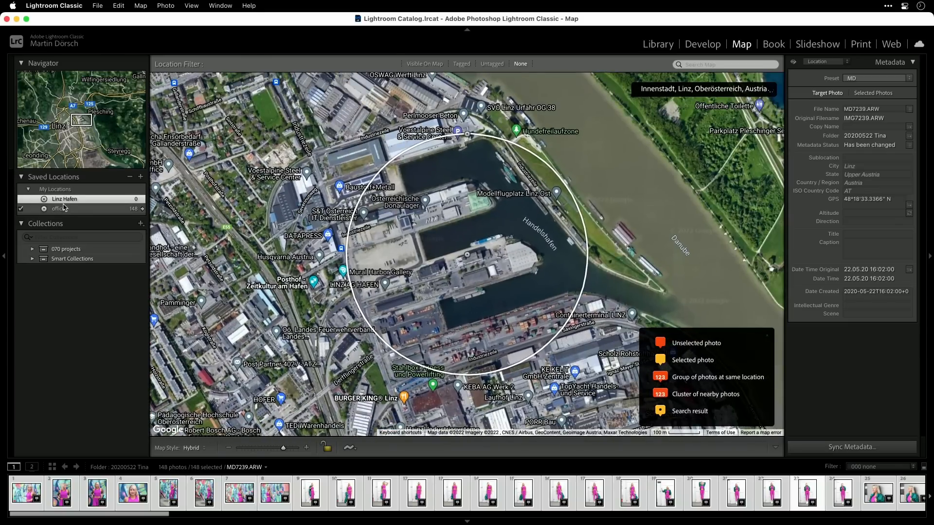
pyautogui.moveTo(240, 495); pyautogui.dragTo(63, 201)
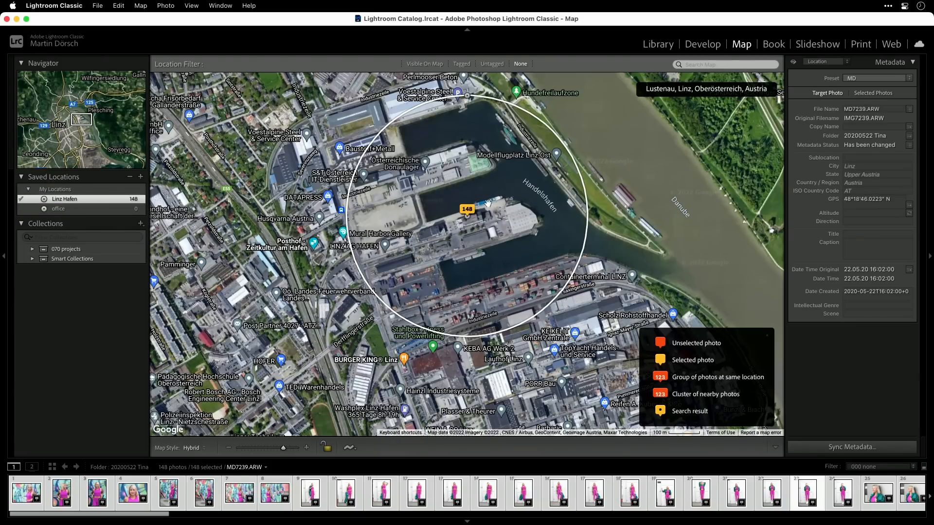
# Try to geotag all selected photos directly on the map at the north edge of the harbour pier.
pyautogui.moveTo(344, 496)
pyautogui.mouseDown()
pyautogui.moveTo(448, 326)
pyautogui.moveTo(505, 173)
pyautogui.mouseUp()
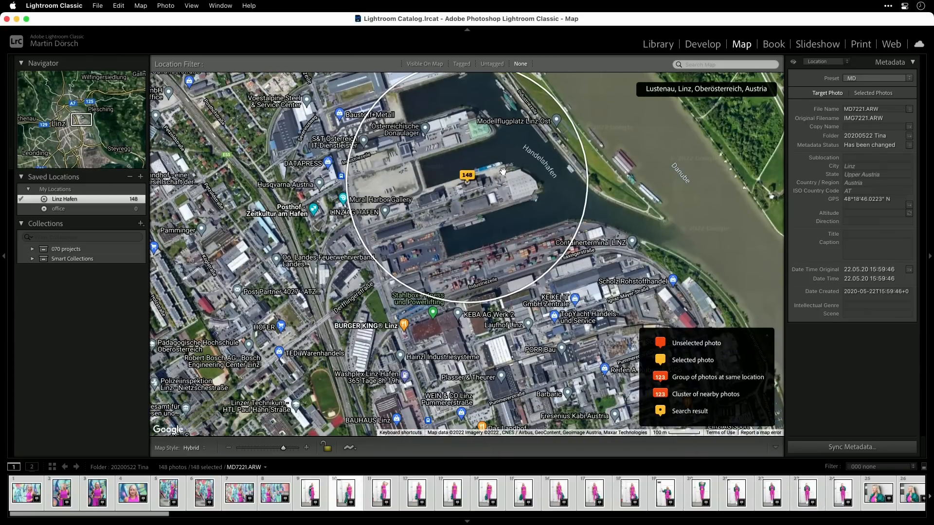
pyautogui.moveTo(495, 176); pyautogui.dragTo(489, 184)
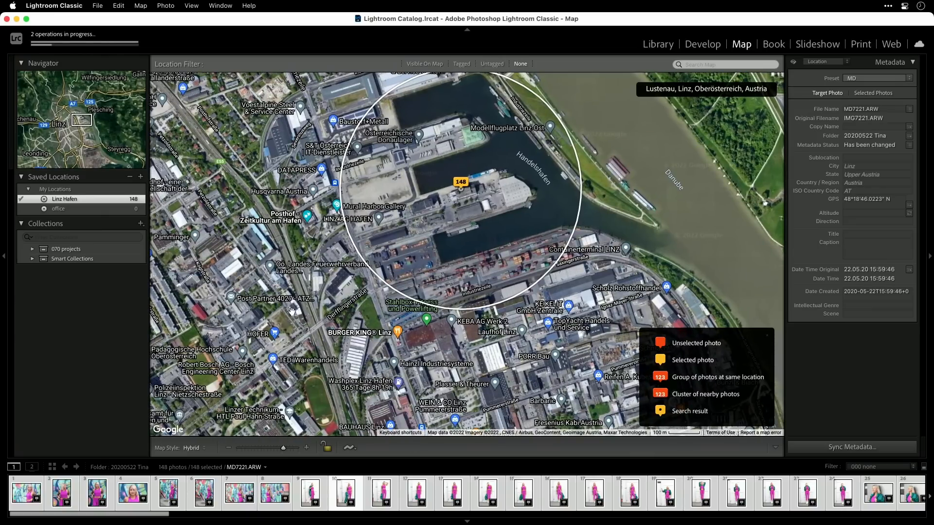
pyautogui.moveTo(339, 499); pyautogui.dragTo(502, 177)
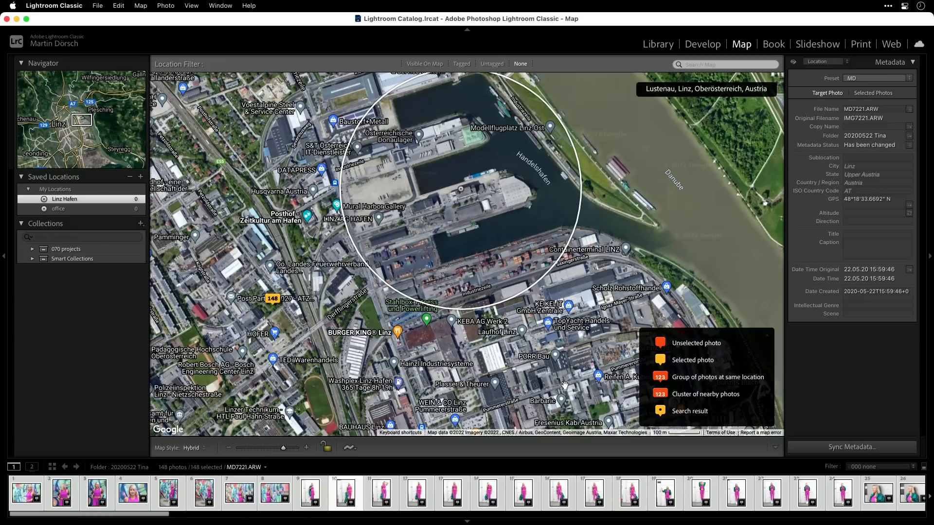
pyautogui.moveTo(316, 492); pyautogui.dragTo(500, 177)
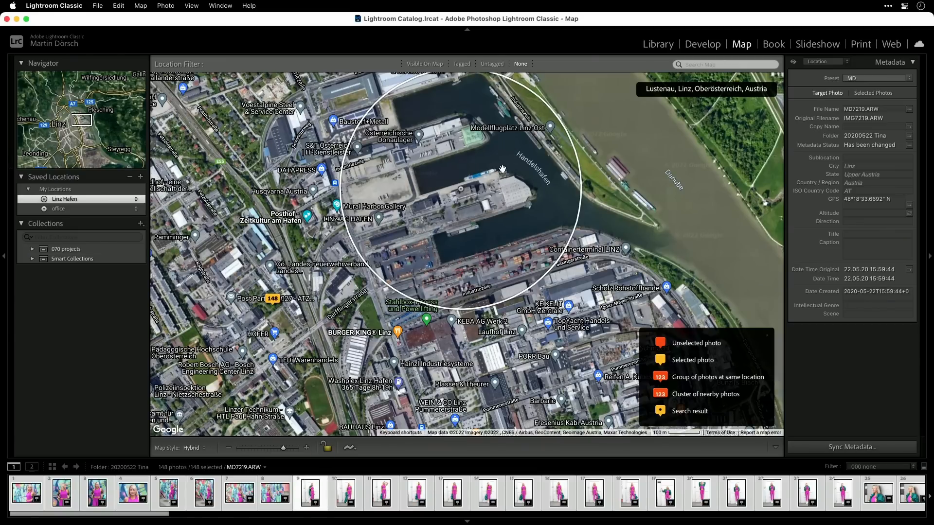
# Clear the GPS coordinates of the target photo and apply the removal to all selected photos.
pyautogui.click(893, 202)
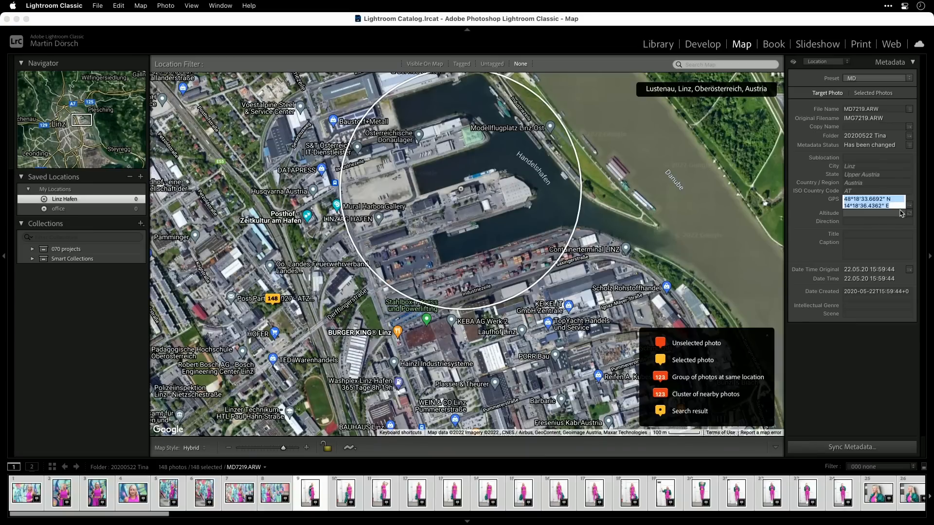
pyautogui.press('BackSpace')
pyautogui.press('Return')
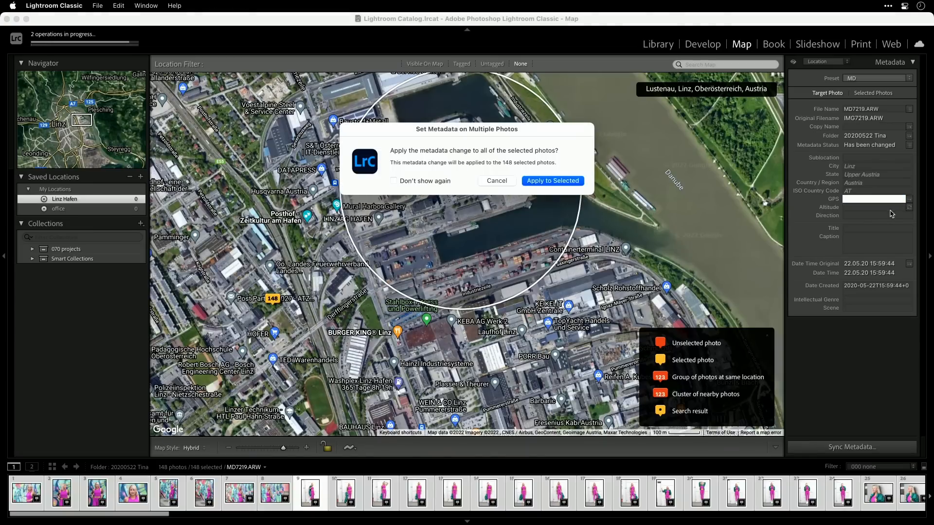
pyautogui.click(553, 181)
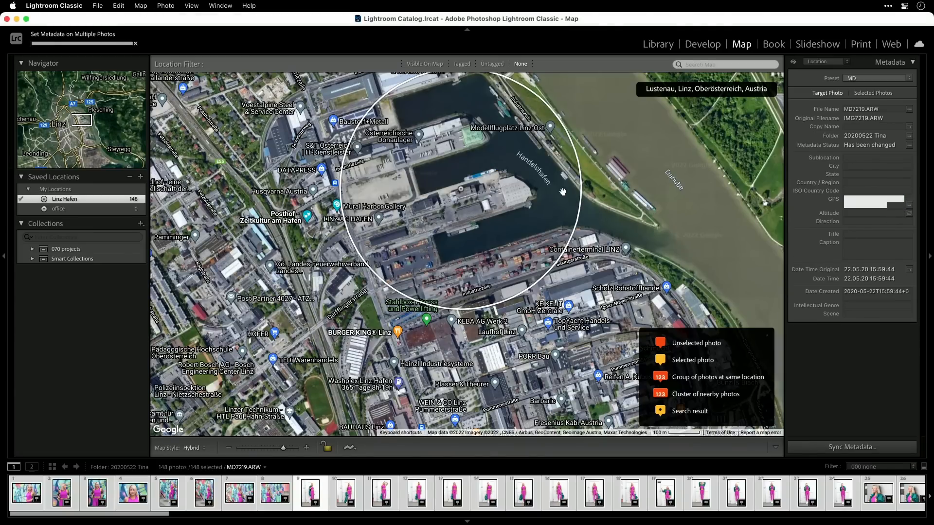
# Geotag all selected photos directly on the map at the harbour pier's north edge, inside the Linz Hafen radius, and check their GPS field.
pyautogui.moveTo(416, 492); pyautogui.dragTo(504, 172)
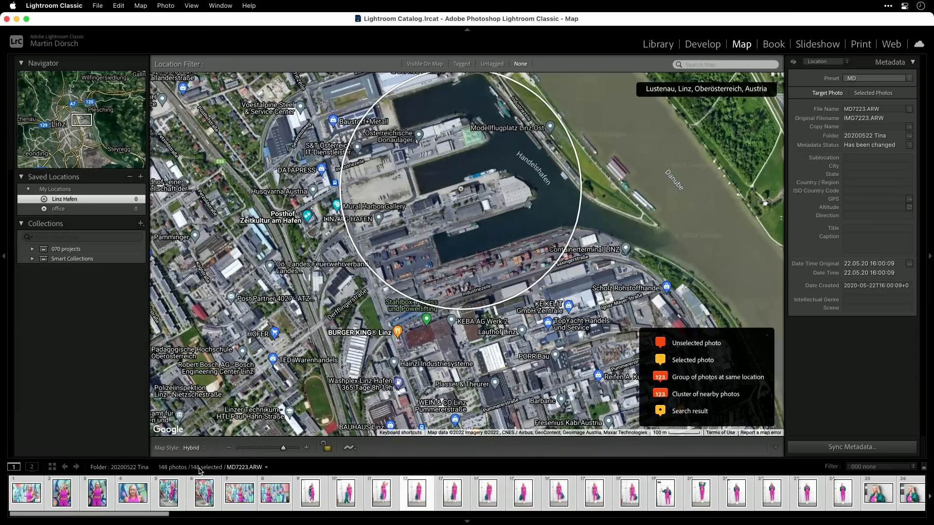
pyautogui.moveTo(414, 496); pyautogui.dragTo(509, 180)
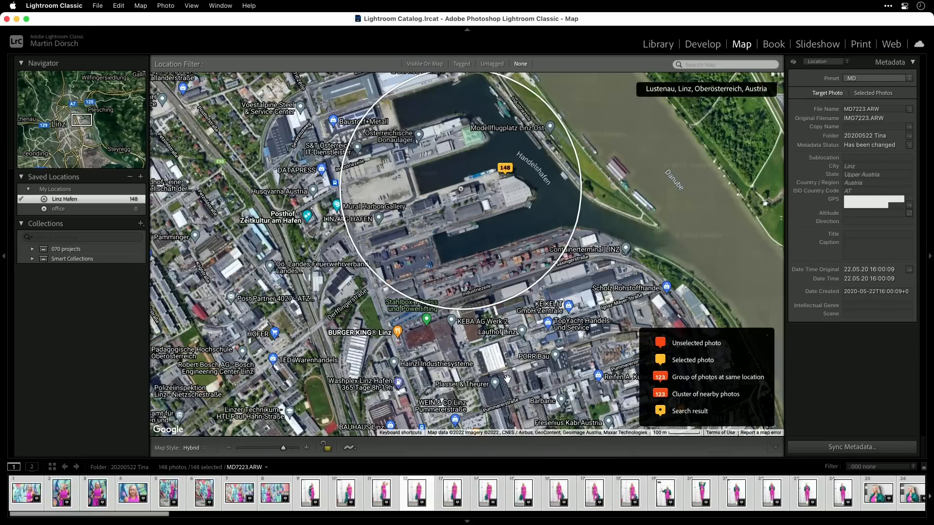
pyautogui.click(872, 203)
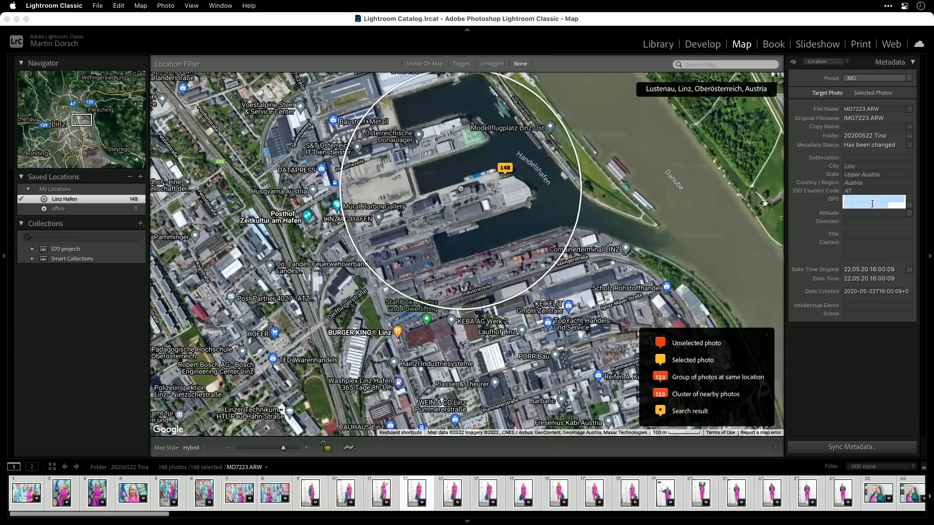
pyautogui.press('Tab')
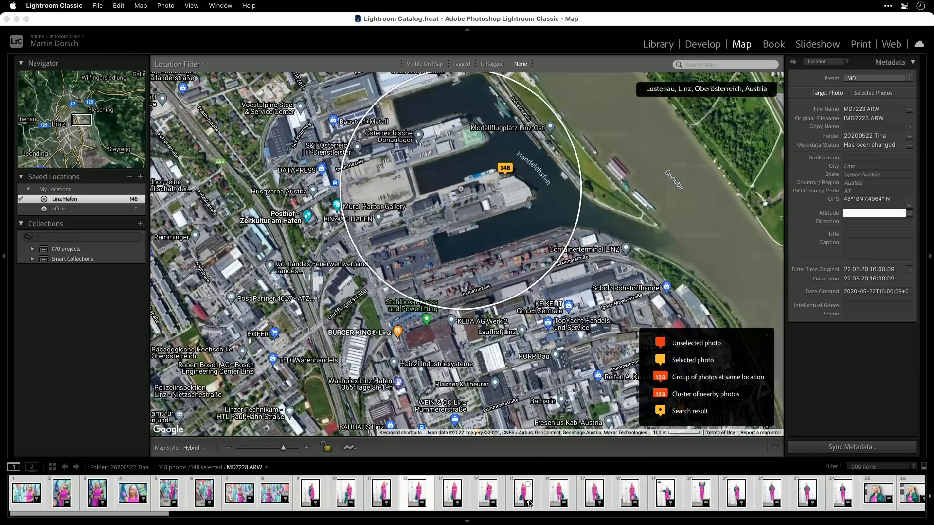
# View photos 12, 11 and 13 enlarged in the Library, and show photo 13's geotagged position on the map.
pyautogui.click(670, 47)
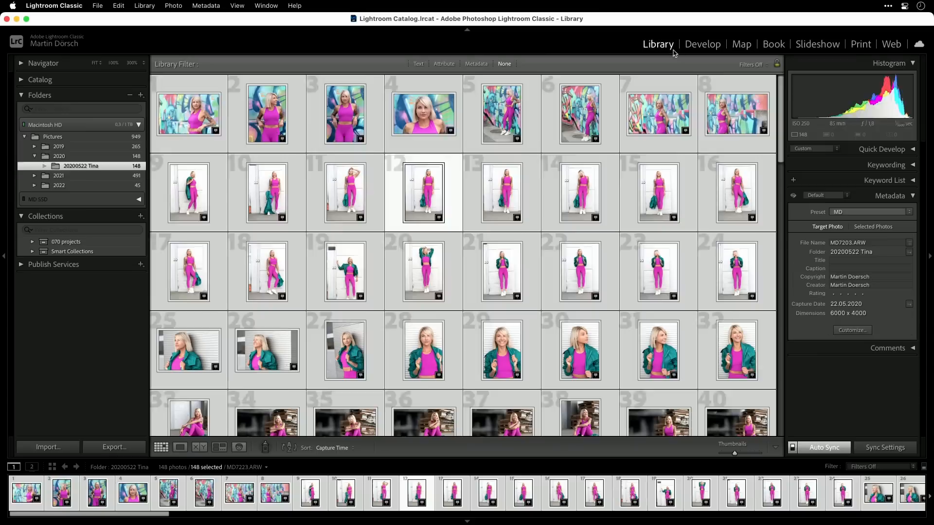
pyautogui.click(454, 197)
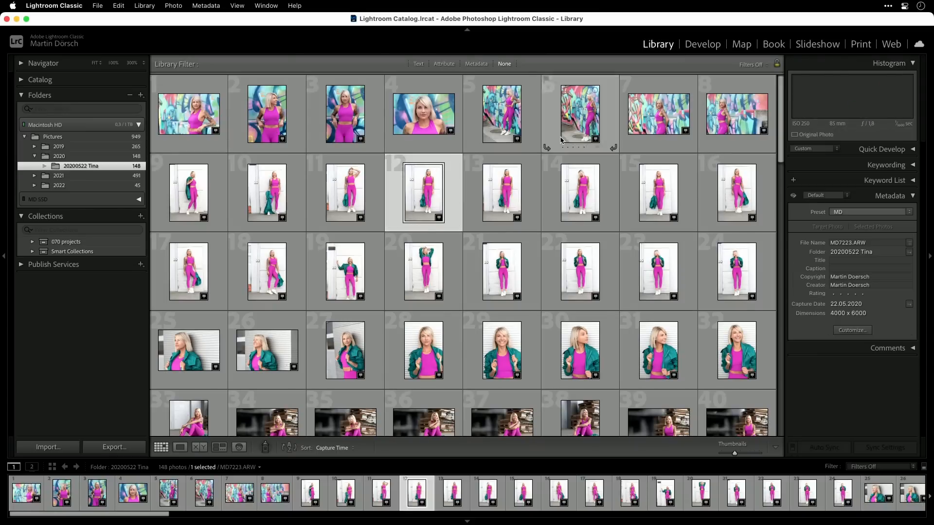
pyautogui.doubleClick(448, 217)
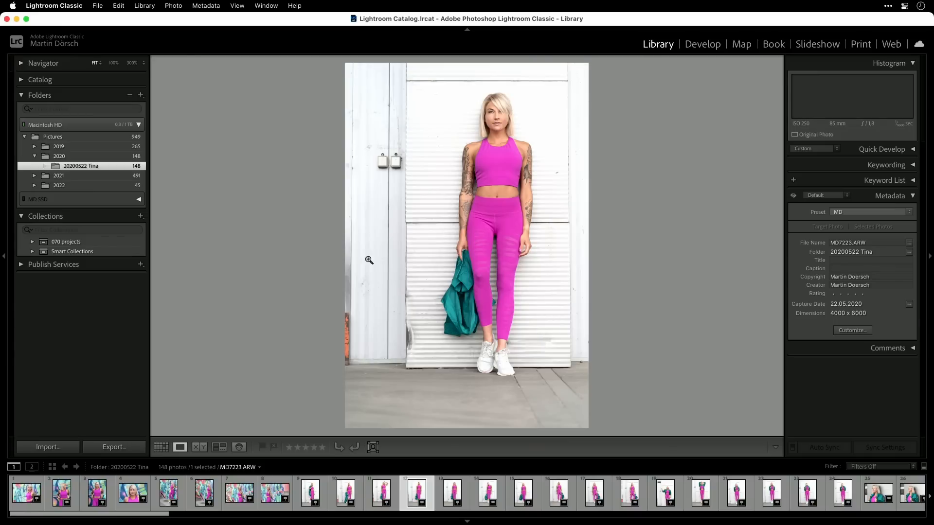
pyautogui.click(382, 493)
pyautogui.click(451, 492)
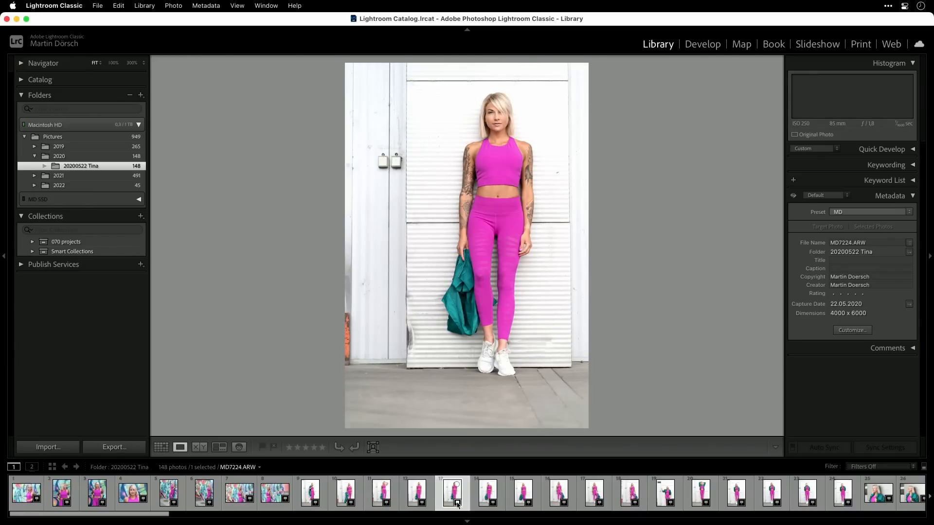
pyautogui.press('super+alt+3')
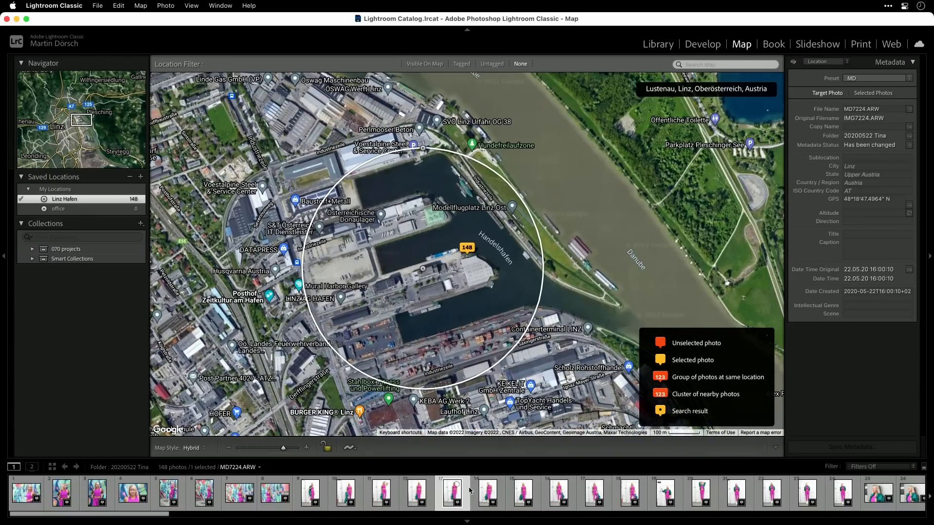
# Raise photo 13's exposure to +1.65 in Develop and view the edited photo enlarged in the Library.
pyautogui.press('d')
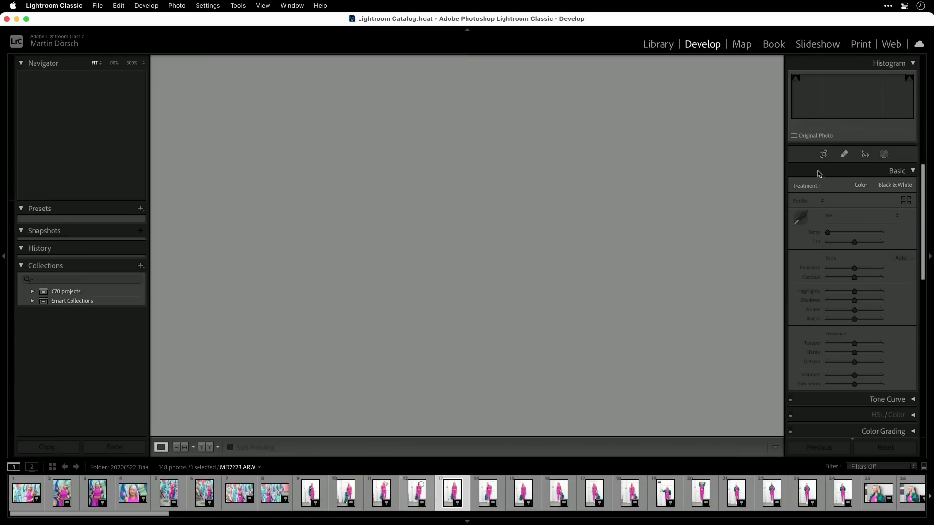
pyautogui.moveTo(854, 276); pyautogui.dragTo(864, 279)
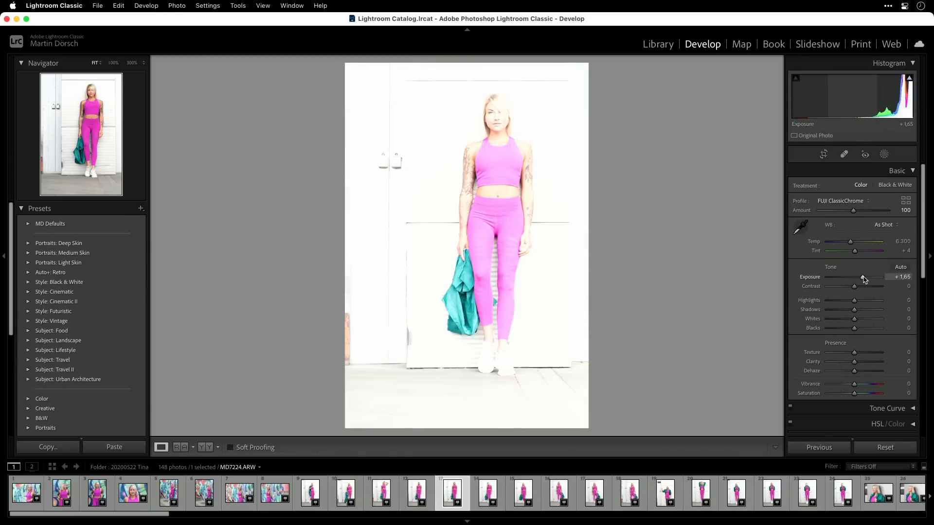
pyautogui.press('g')
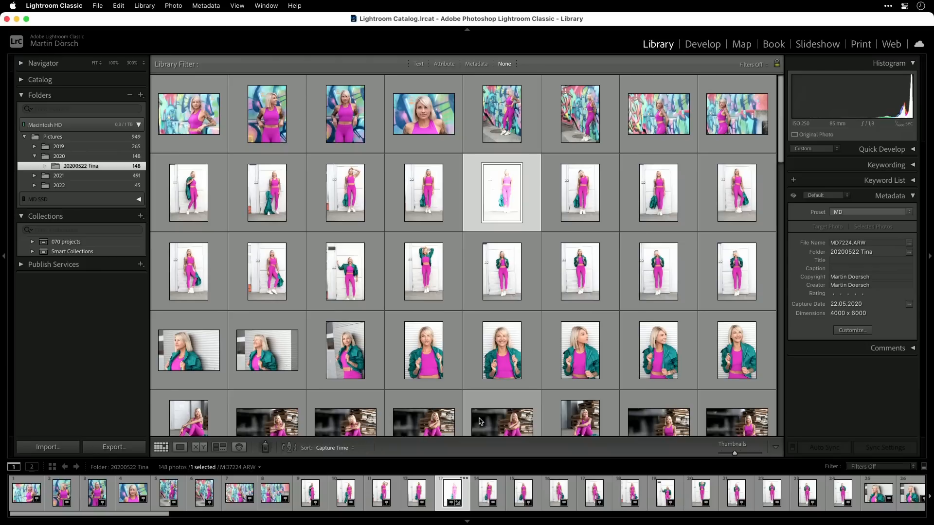
pyautogui.press('e')
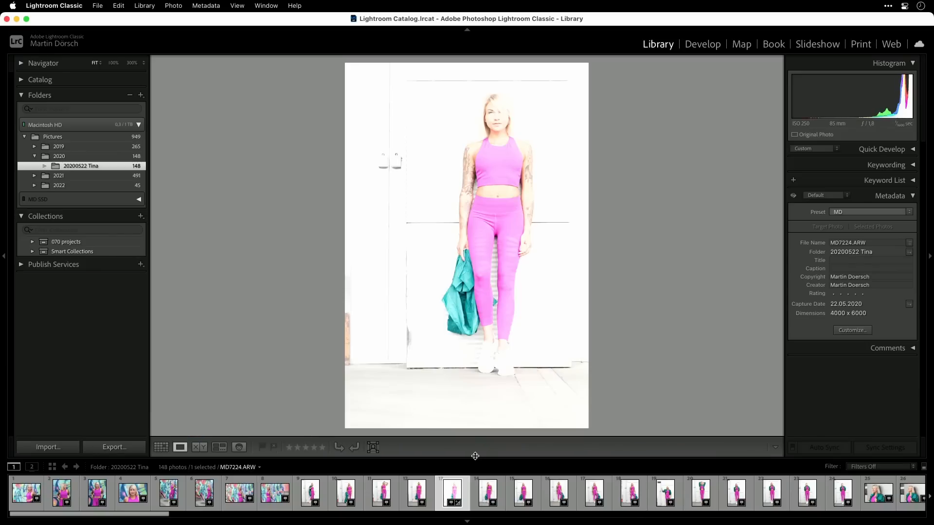
# Reopen photo 13's Develop adjustments through its thumbnail badge, reset the exposure and return to the Library grid.
pyautogui.click(457, 504)
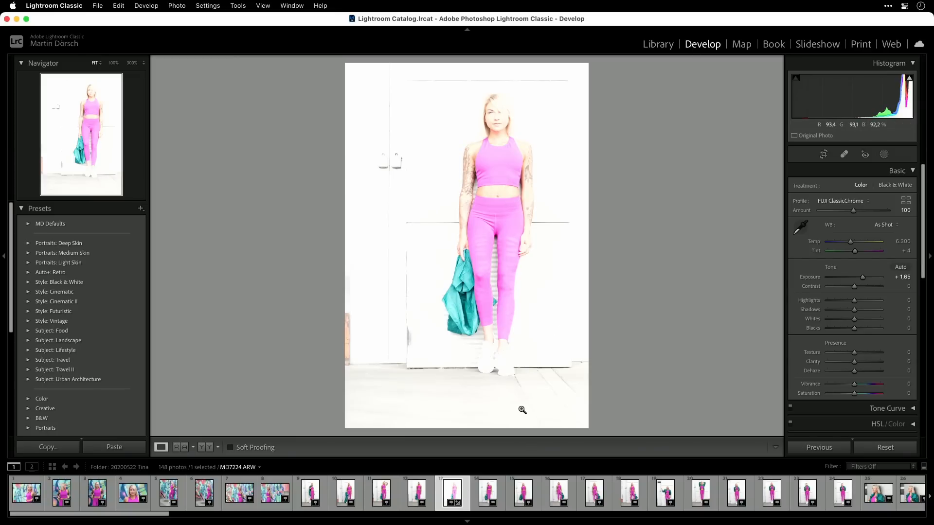
pyautogui.doubleClick(814, 279)
pyautogui.press('g')
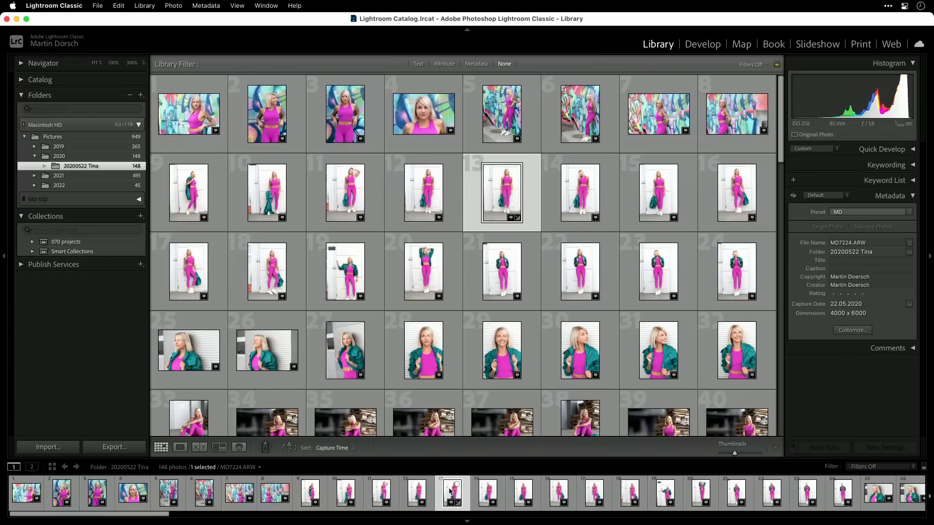
# Enable Ignore Clicks on Badges in the filmstrip's view options.
pyautogui.rightClick(449, 493)
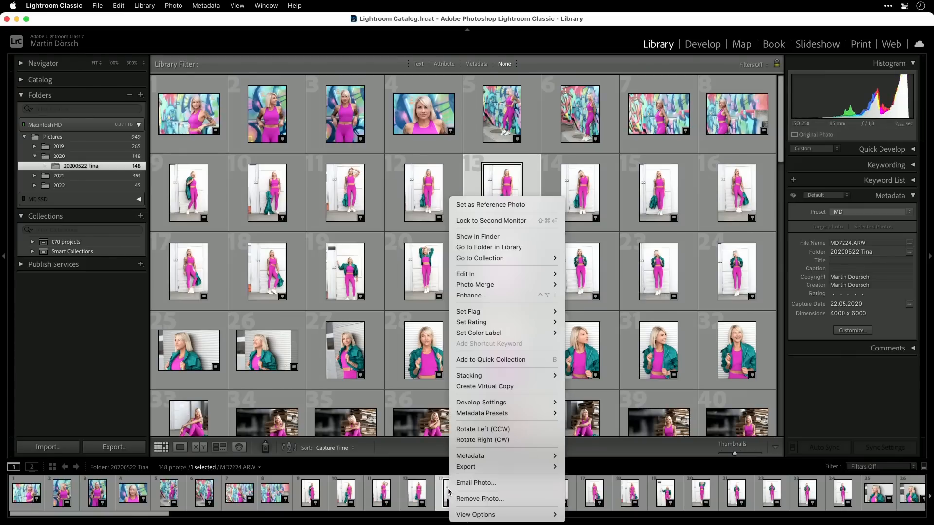
pyautogui.moveTo(504, 516)
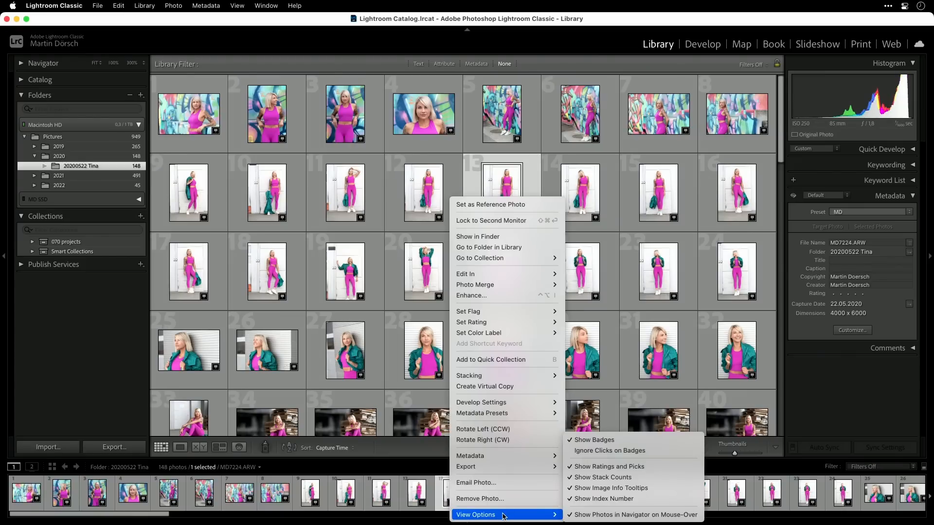
pyautogui.click(652, 452)
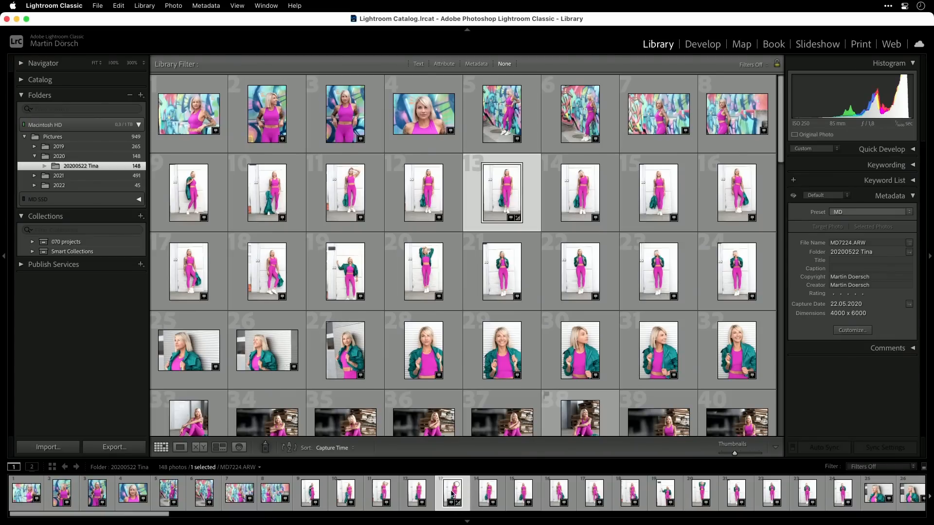
# Test the location badges on the filmstrip thumbnails of photos 12 and 11.
pyautogui.click(421, 501)
pyautogui.click(389, 502)
pyautogui.click(422, 504)
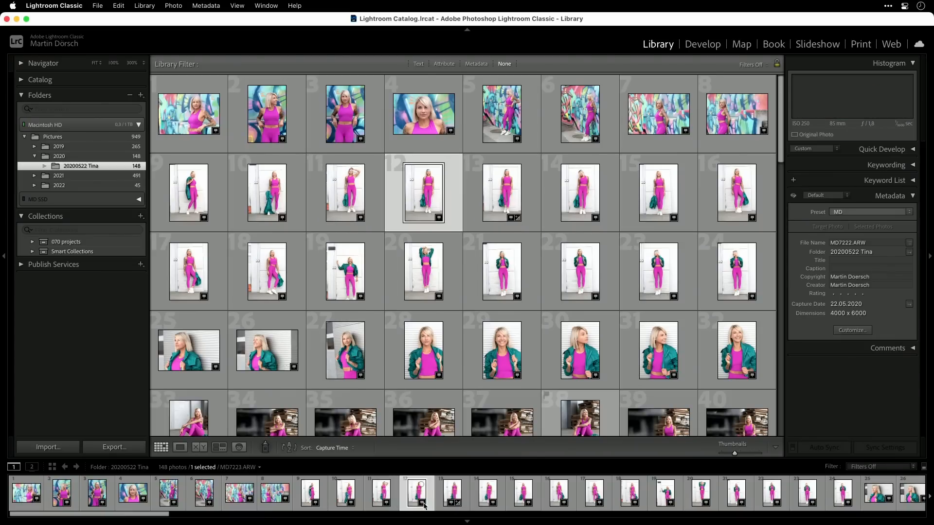